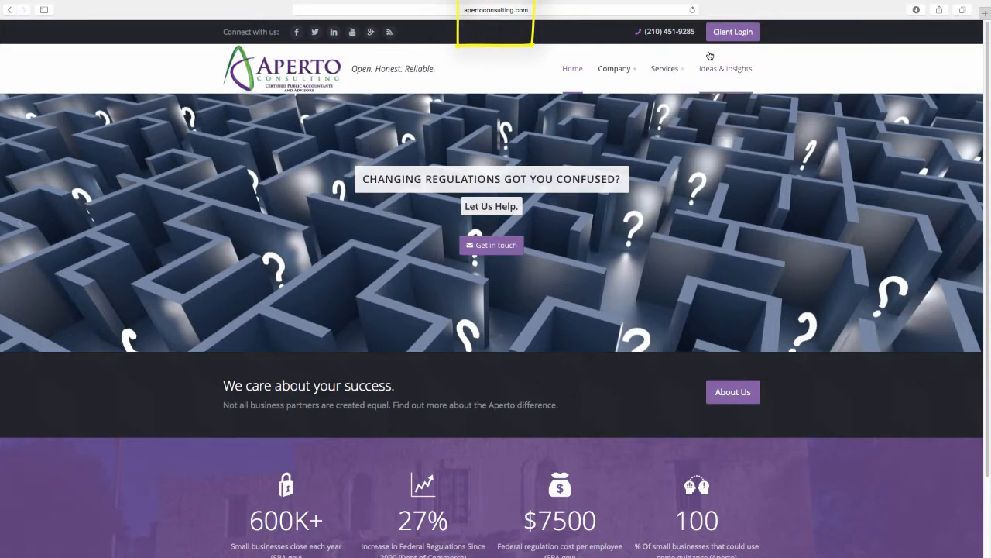
Open the client login portal from the Aperto Consulting site and sign in with the account login and password.
{"action": "left_click", "coordinate": [725, 33]}
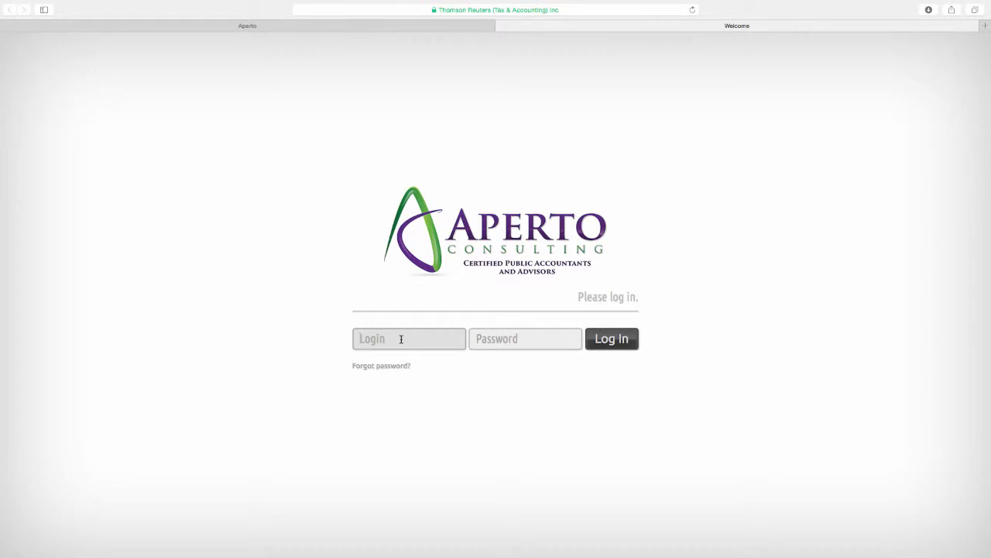
{"action": "left_click", "coordinate": [401, 339]}
{"action": "type", "text": "ifindoldstuff"}
{"action": "key", "text": "Tab"}
{"action": "type", "text": "•••••••"}
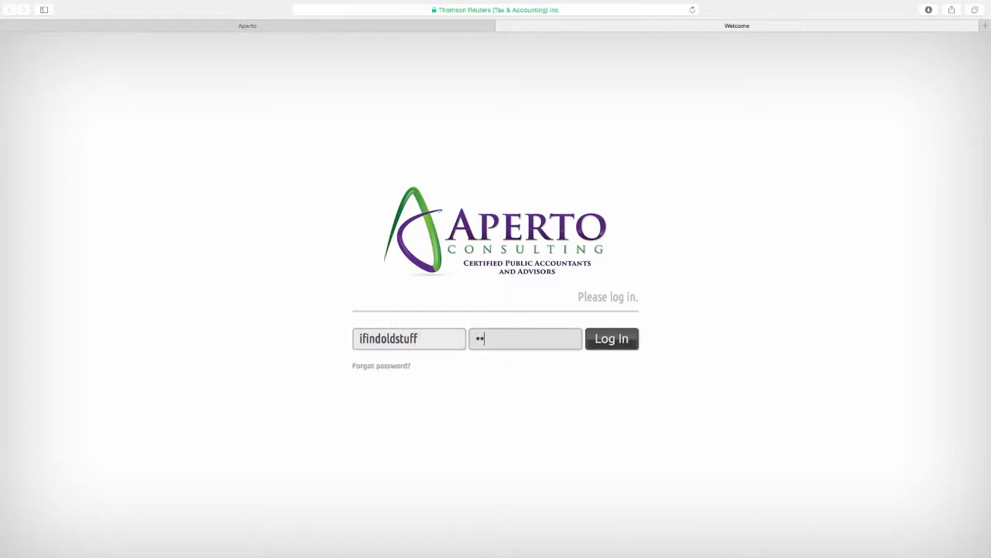
{"action": "key", "text": "Return"}
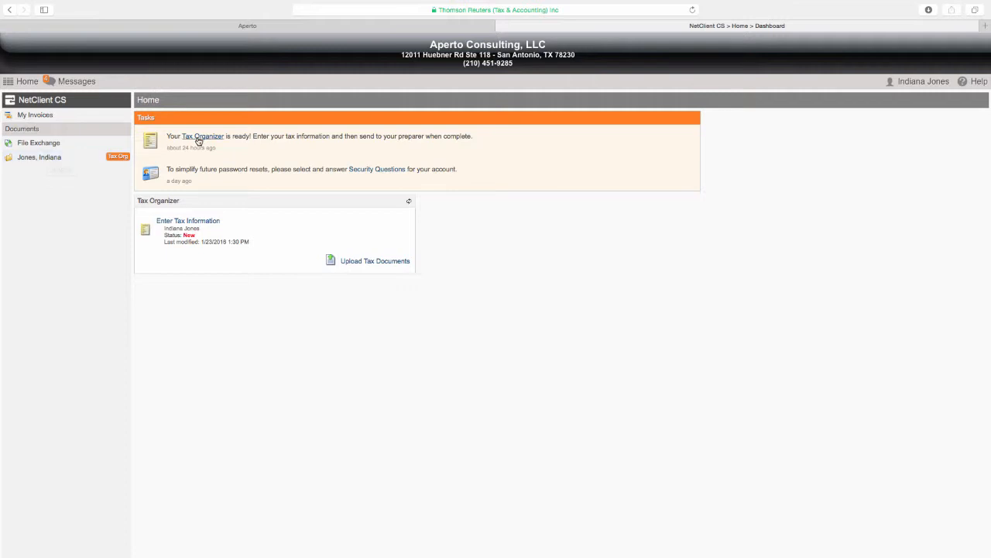
Open the tax organizer and browse its Web Questionnaire, Notes to Preparer and Personal Information forms.
{"action": "left_click", "coordinate": [201, 224]}
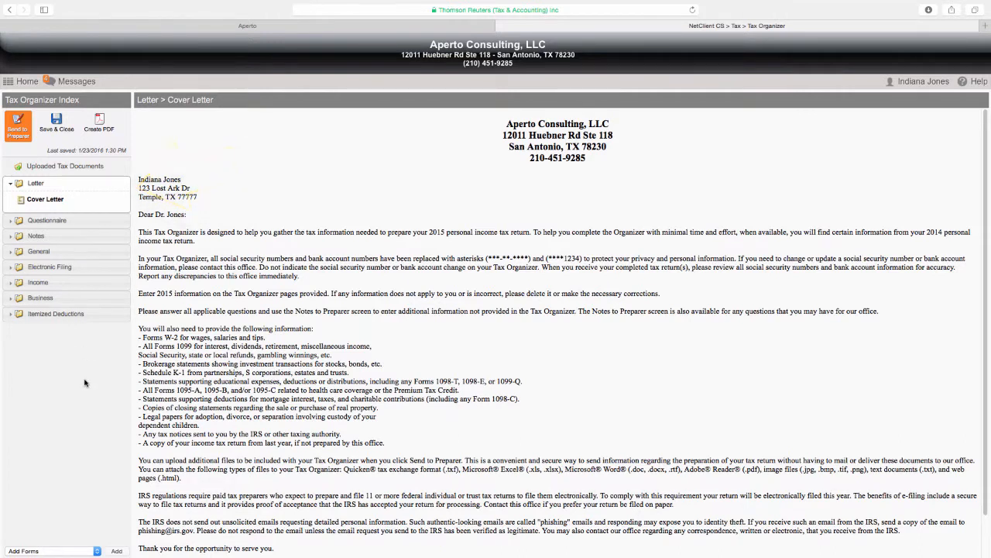
{"action": "left_click", "coordinate": [11, 222]}
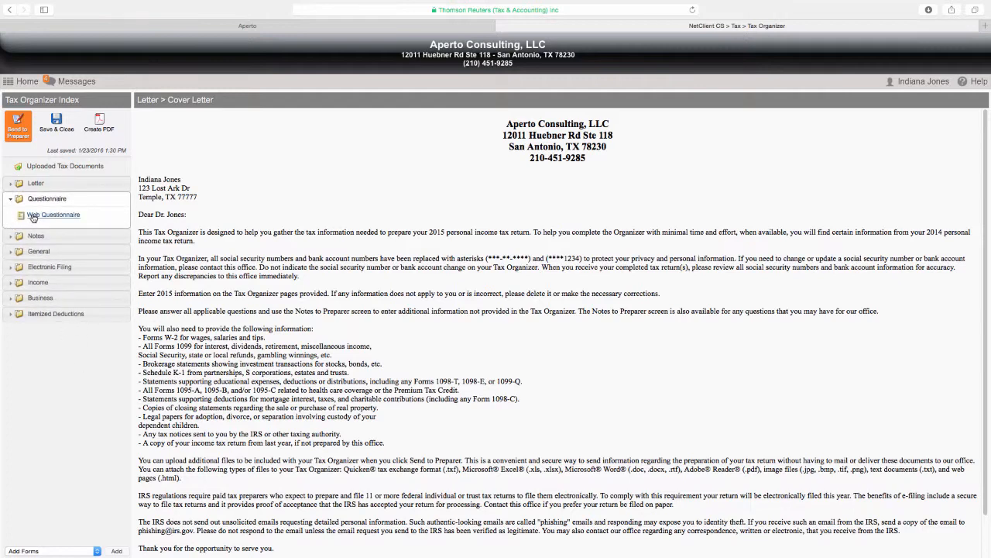
{"action": "left_click", "coordinate": [33, 215]}
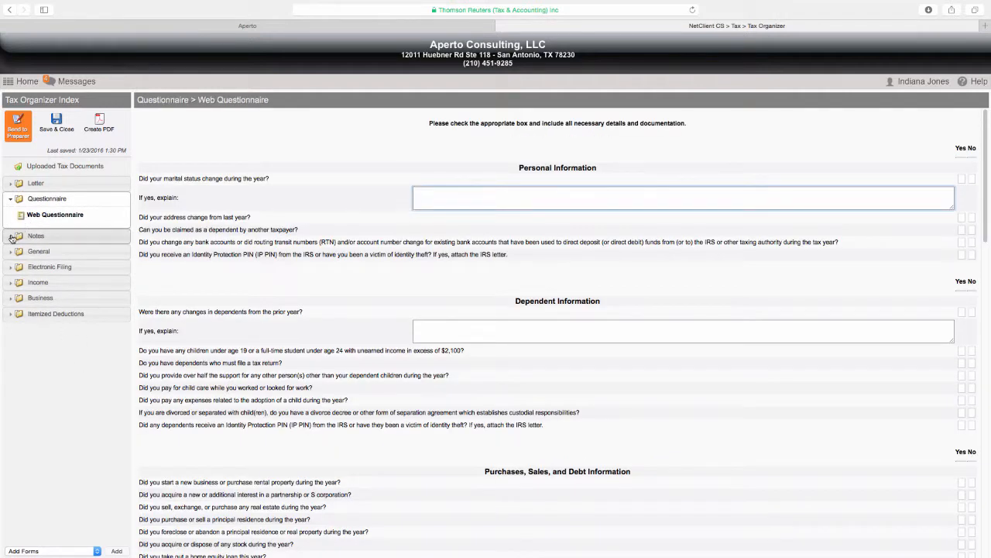
{"action": "left_click", "coordinate": [11, 237]}
{"action": "left_click", "coordinate": [32, 231]}
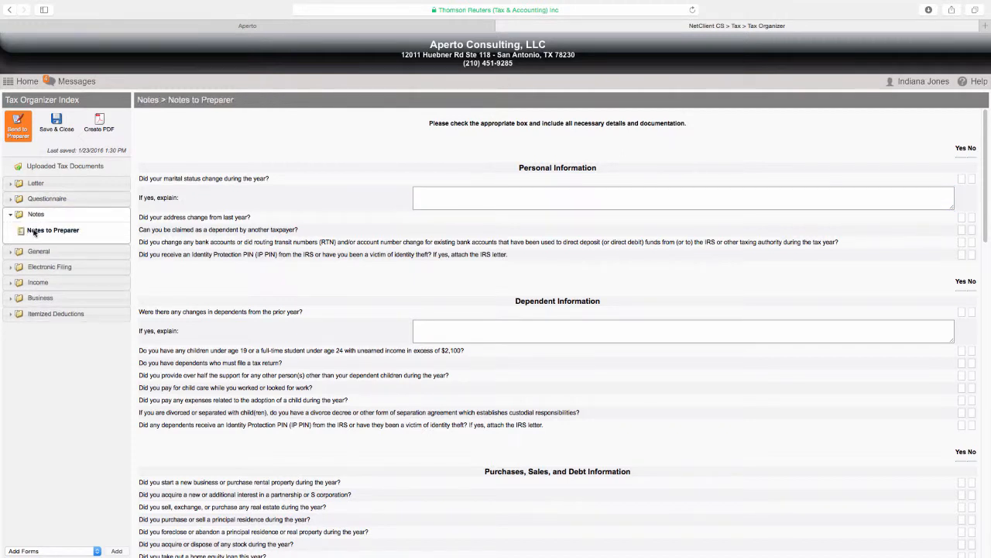
{"action": "left_click", "coordinate": [10, 251]}
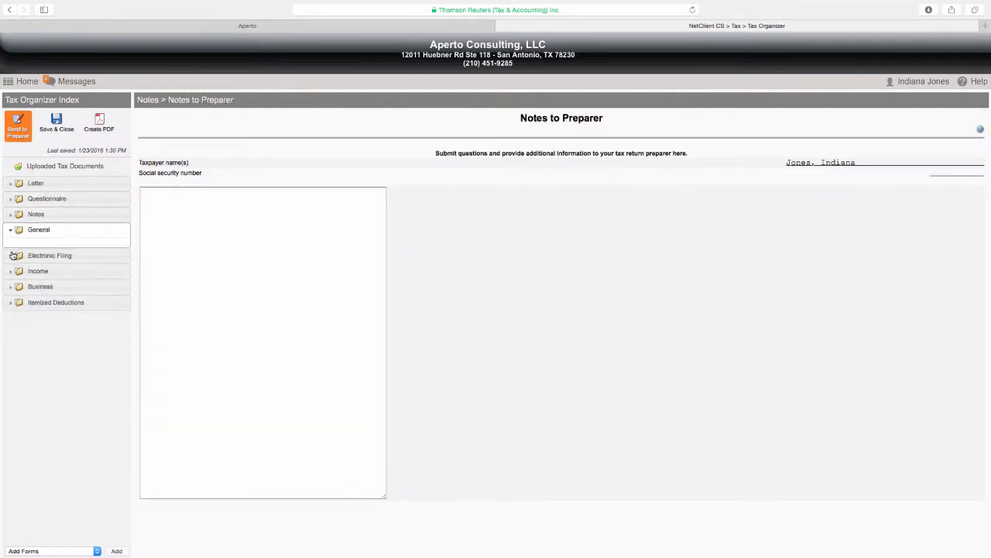
{"action": "left_click", "coordinate": [33, 246]}
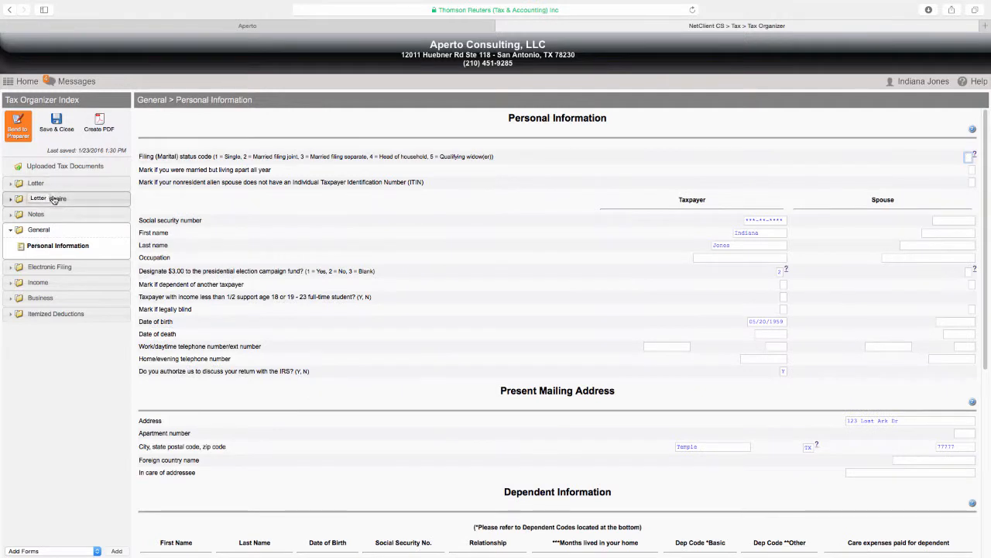
Examine the Web Questionnaire's questions from Personal Information through Miscellaneous Information.
{"action": "left_click", "coordinate": [13, 199]}
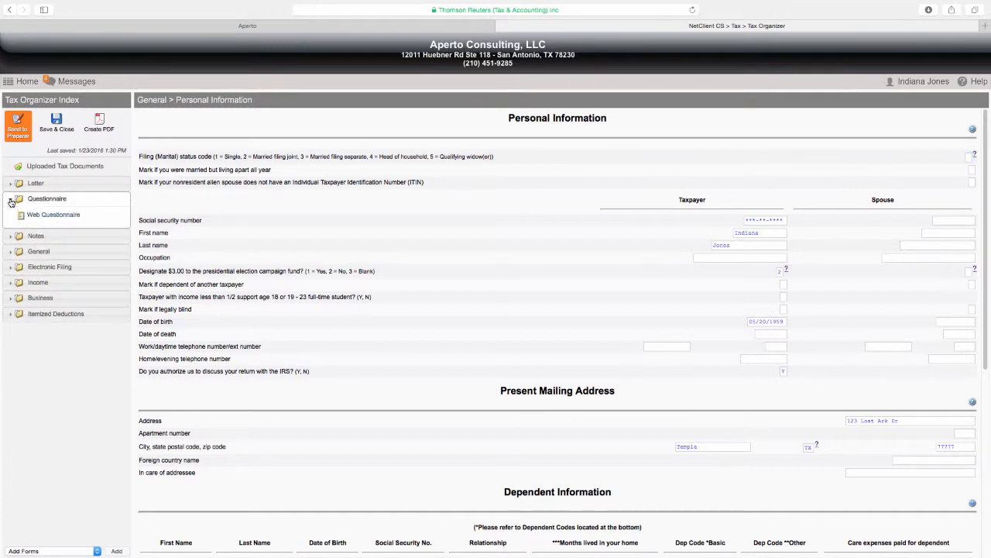
{"action": "left_click", "coordinate": [41, 217]}
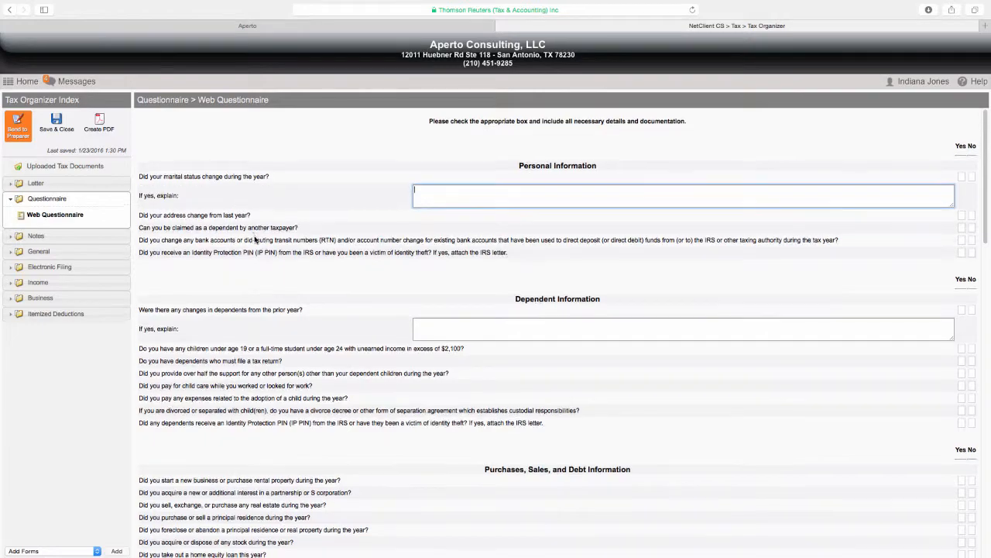
{"action": "scroll", "coordinate": [248, 233], "scroll_direction": "down", "scroll_amount": 15}
{"action": "scroll", "coordinate": [251, 241], "scroll_direction": "down", "scroll_amount": 4}
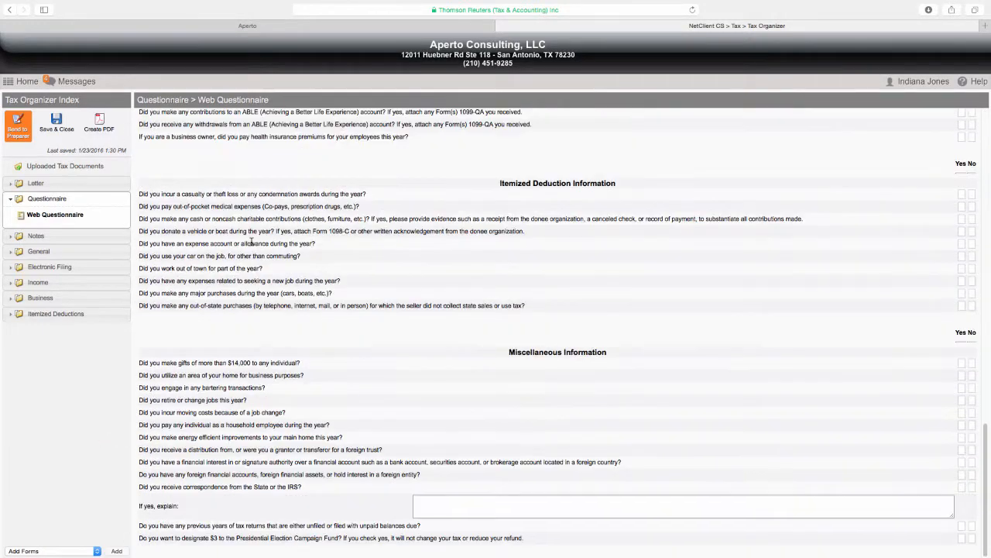
{"action": "scroll", "coordinate": [250, 243], "scroll_direction": "up", "scroll_amount": 20}
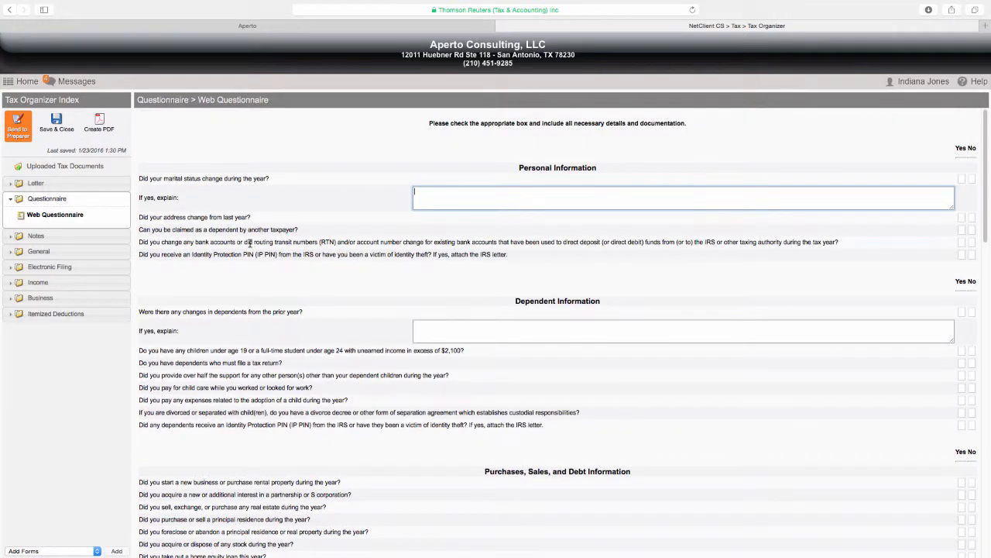
Review the taxpayer, mailing address and dependent sections of the Personal Information form, including the date of birth field.
{"action": "left_click", "coordinate": [14, 252]}
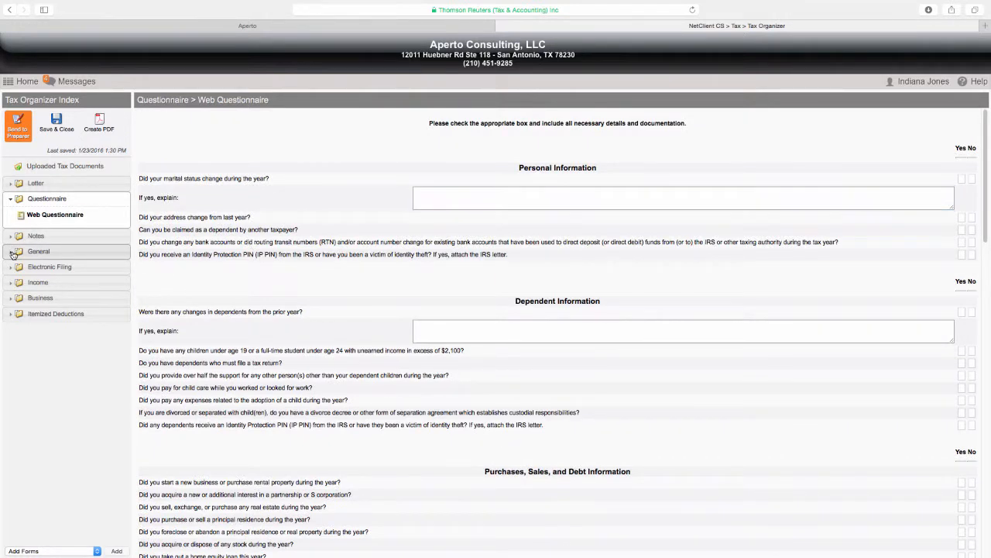
{"action": "left_click", "coordinate": [53, 246]}
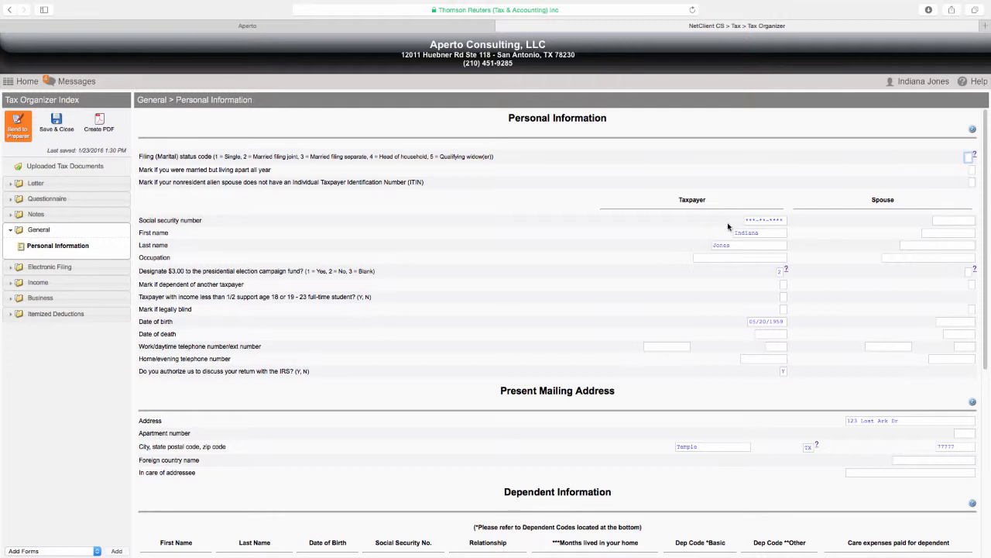
{"action": "left_click", "coordinate": [785, 321]}
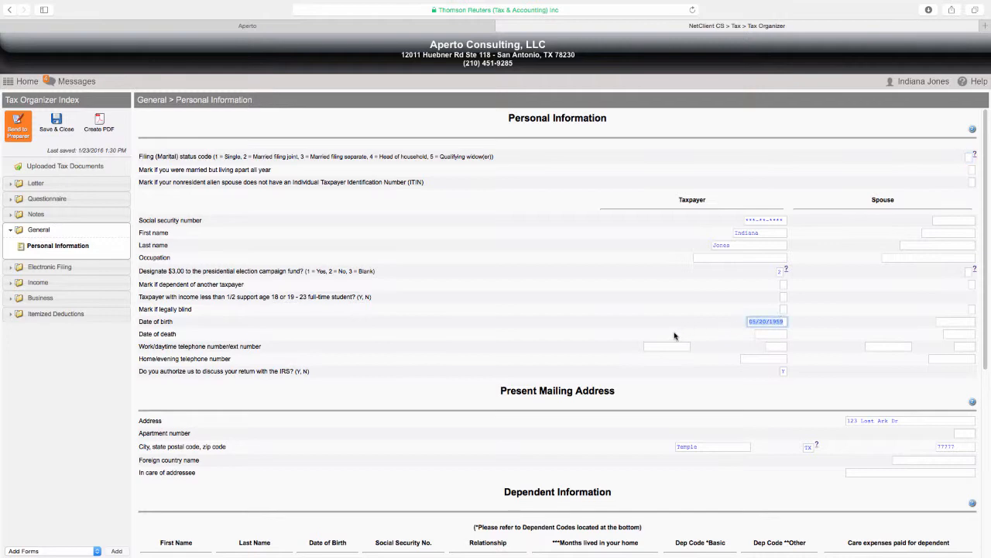
{"action": "scroll", "coordinate": [675, 335], "scroll_direction": "down", "scroll_amount": 1}
{"action": "scroll", "coordinate": [671, 327], "scroll_direction": "down", "scroll_amount": 5}
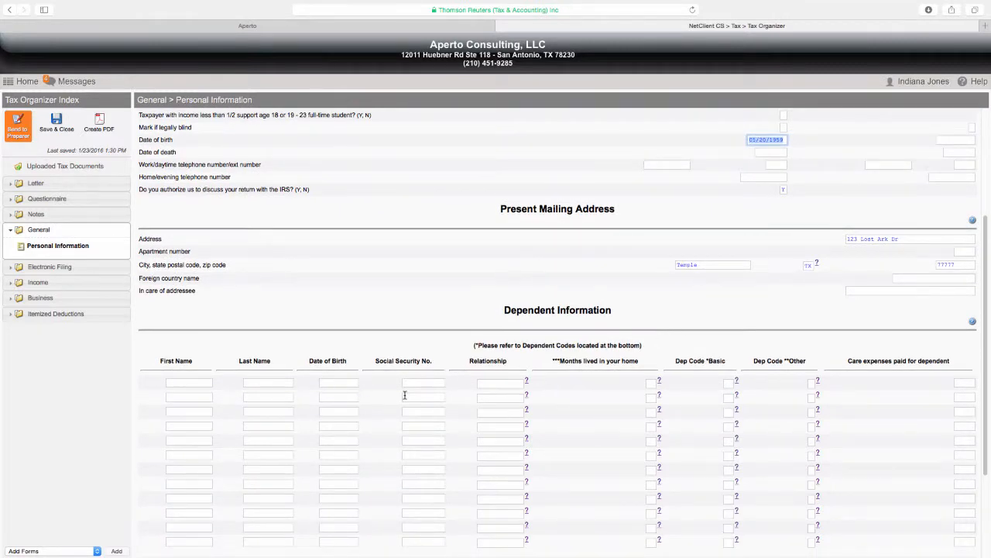
{"action": "scroll", "coordinate": [404, 398], "scroll_direction": "up", "scroll_amount": 6}
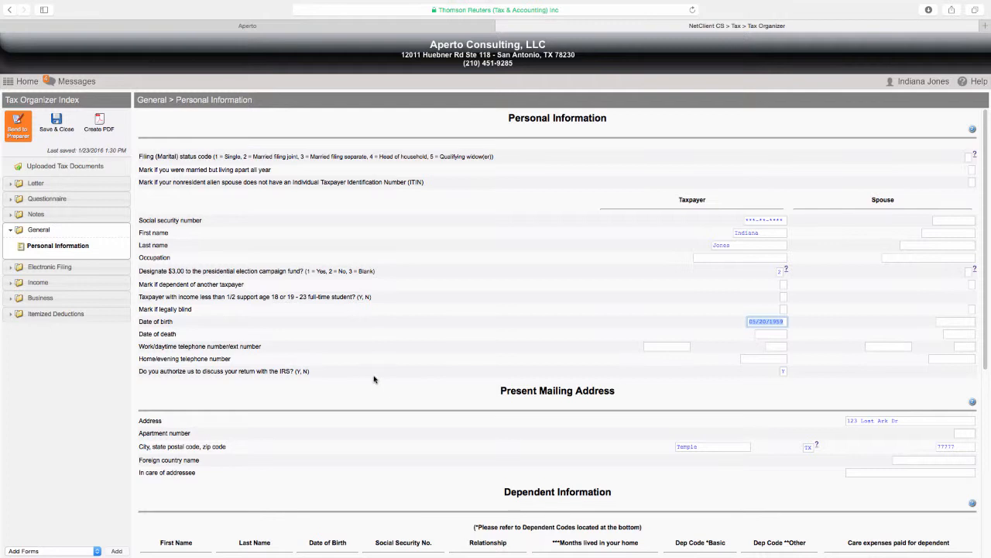
View the Notes to Preparer form and its blank note area for questions and additional information.
{"action": "left_click", "coordinate": [10, 217]}
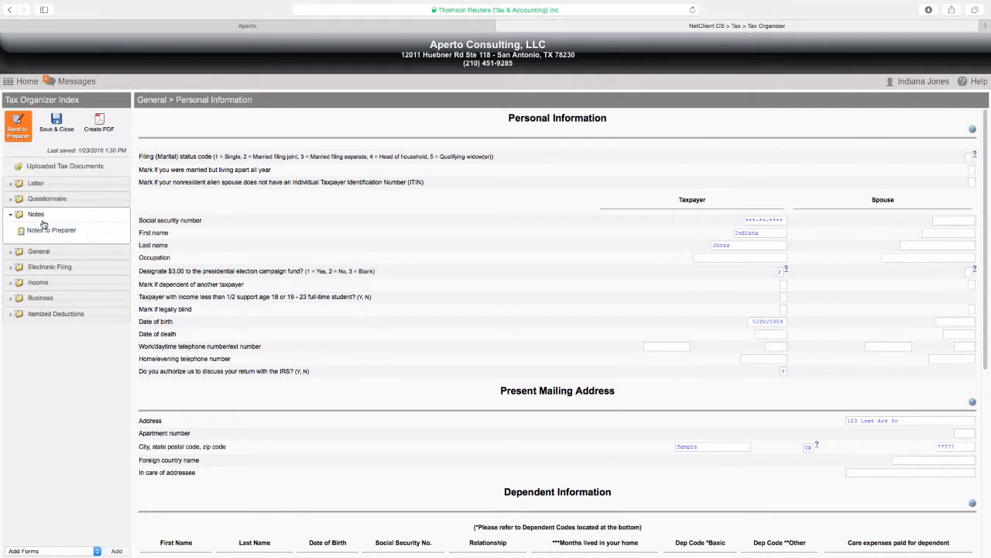
{"action": "left_click", "coordinate": [45, 231]}
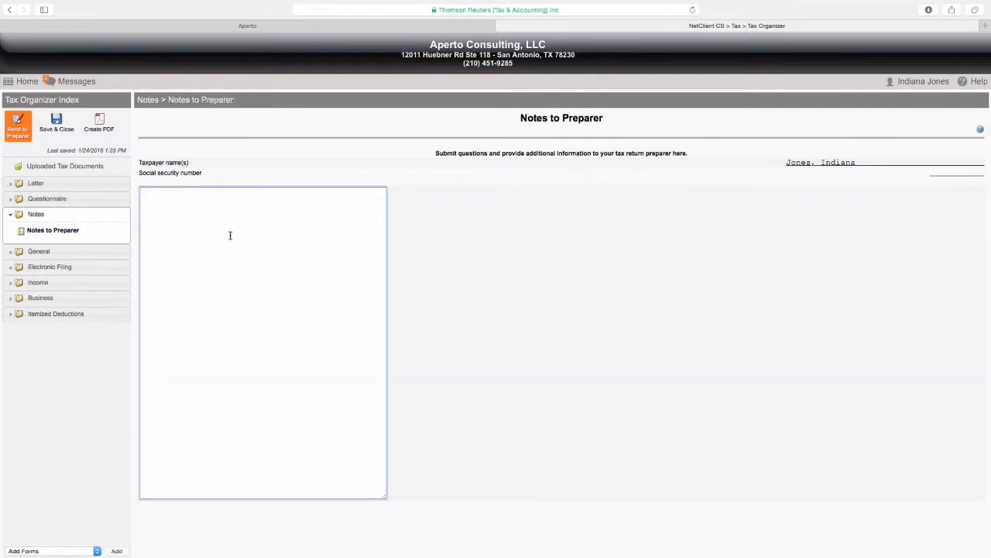
{"action": "left_click", "coordinate": [230, 236]}
Enter "Dr Jones Hunting Agency" as the business name on the Schedule C Income form.
{"action": "left_click", "coordinate": [13, 298]}
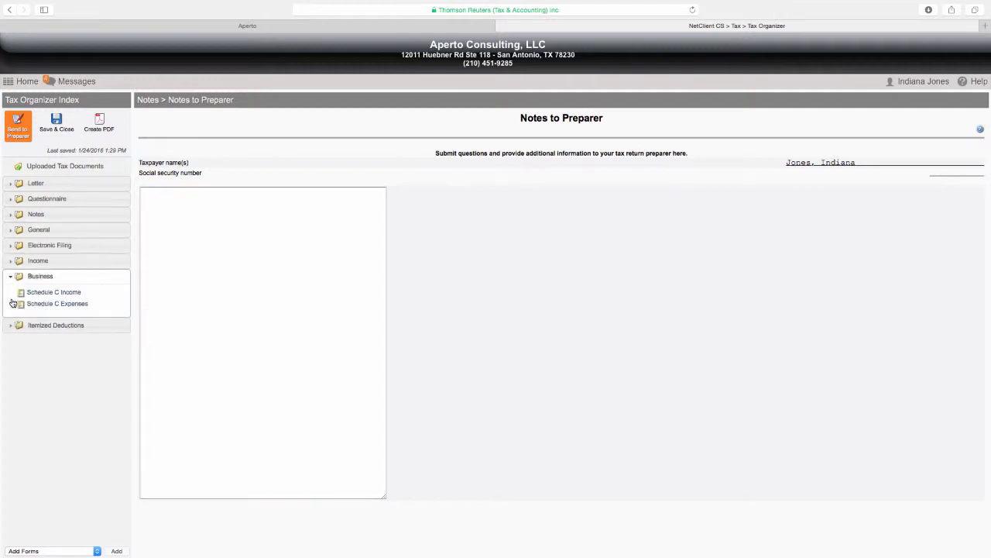
{"action": "left_click", "coordinate": [45, 298]}
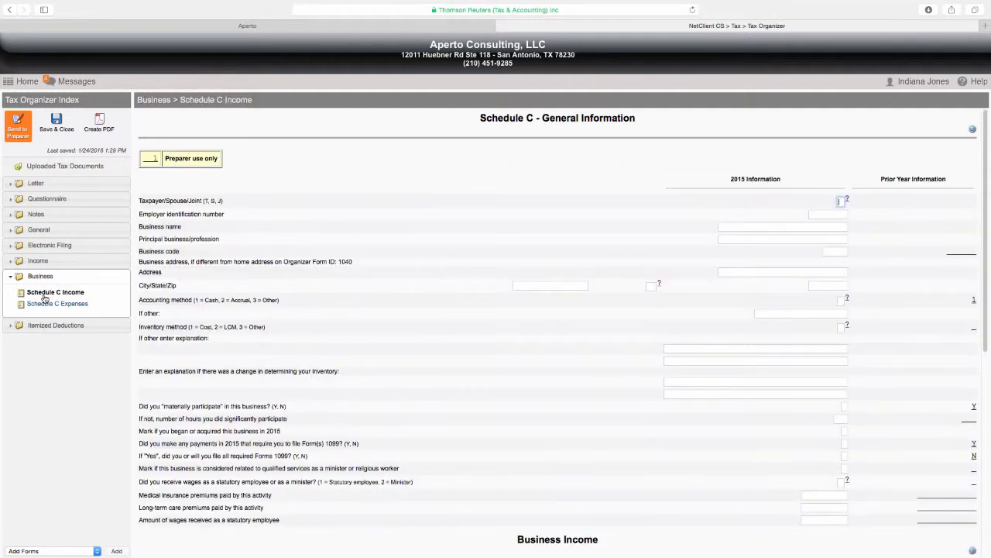
{"action": "left_click", "coordinate": [774, 226]}
{"action": "type", "text": "S"}
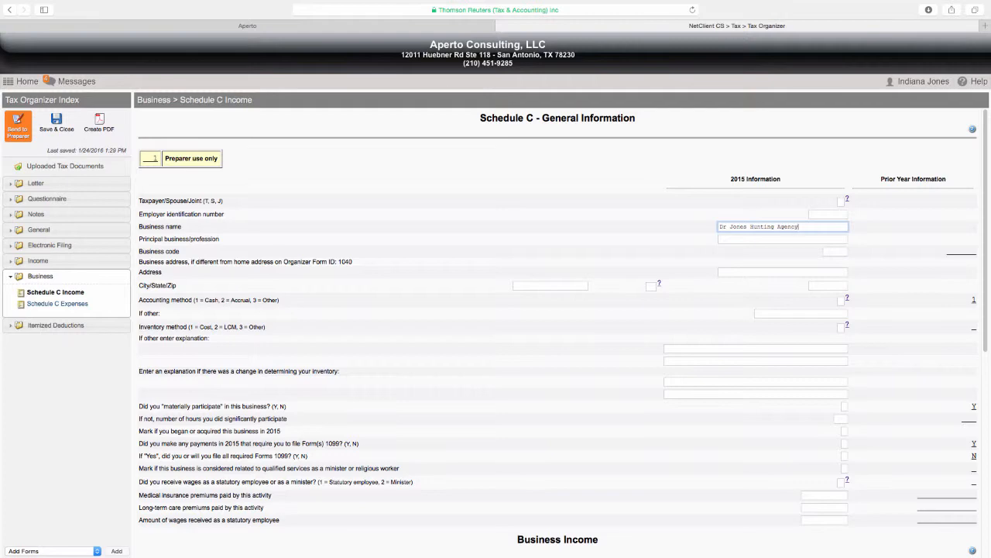
{"action": "left_click", "coordinate": [779, 239]}
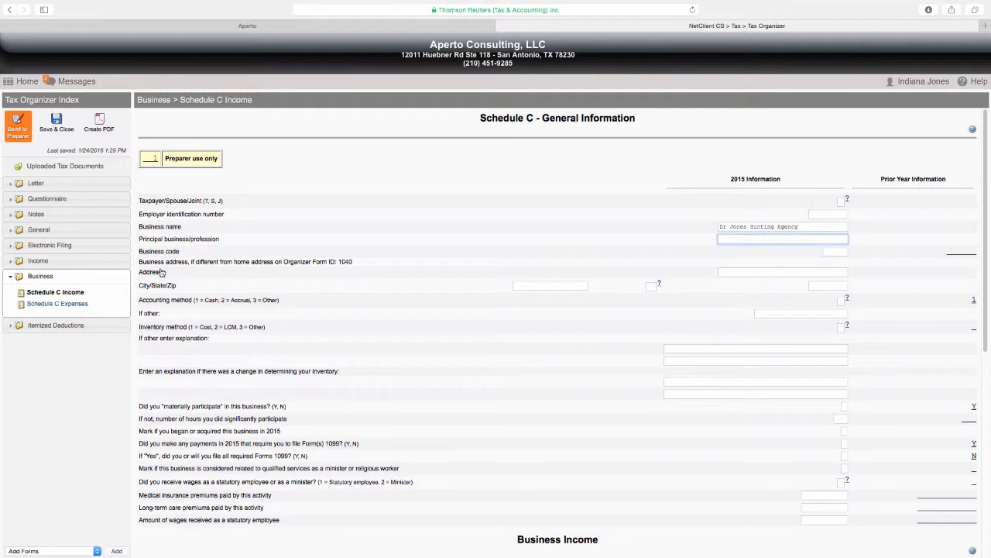
Enter 1,458 as the 2015 advertising expense on the Schedule C Expenses form, alongside the prior-year amount.
{"action": "left_click", "coordinate": [74, 302]}
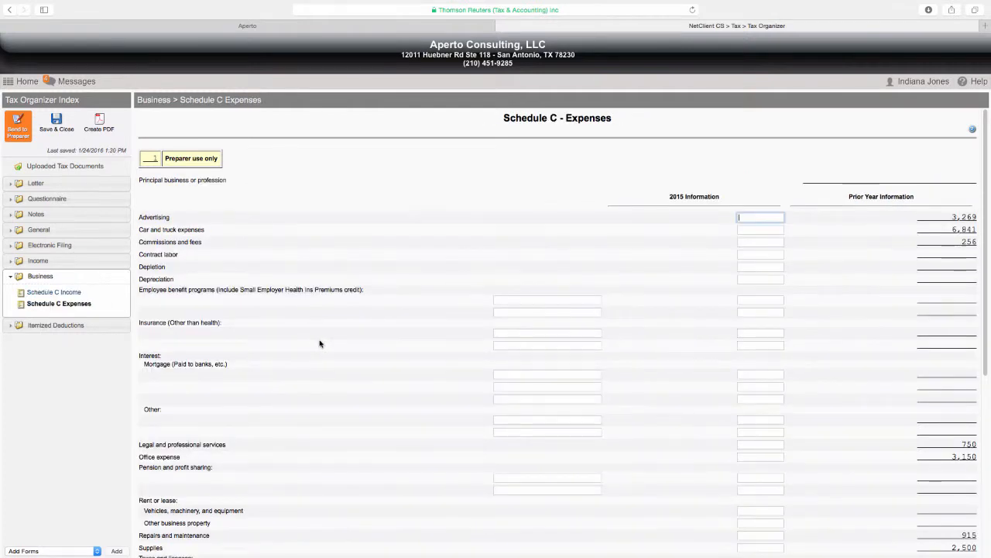
{"action": "scroll", "coordinate": [320, 343], "scroll_direction": "down", "scroll_amount": 5}
{"action": "left_click_drag", "start_coordinate": [950, 217], "coordinate": [978, 218]}
{"action": "left_click", "coordinate": [770, 218]}
List the Itemized Deductions forms and look over the remaining Schedule C expense lines.
{"action": "left_click", "coordinate": [11, 326]}
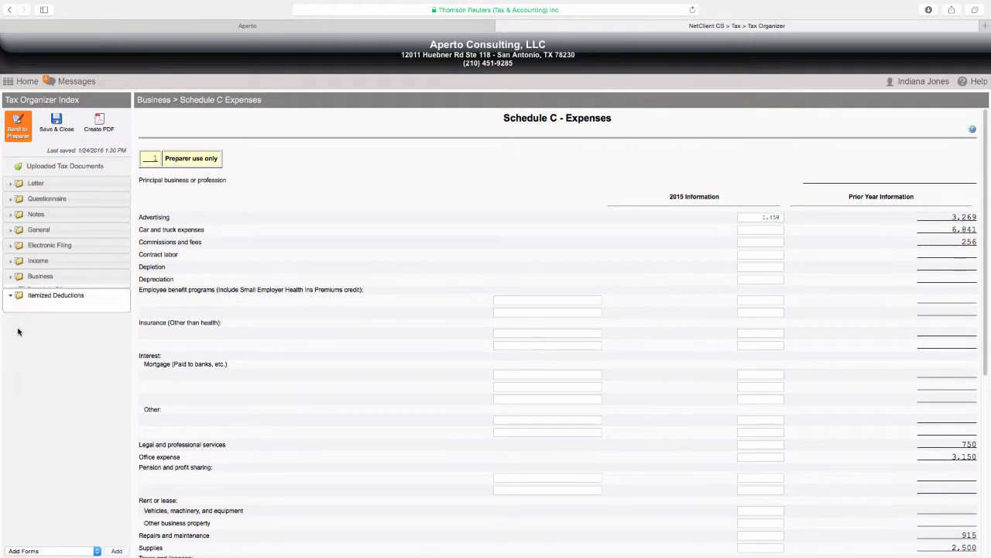
{"action": "scroll", "coordinate": [181, 368], "scroll_direction": "down", "scroll_amount": 5}
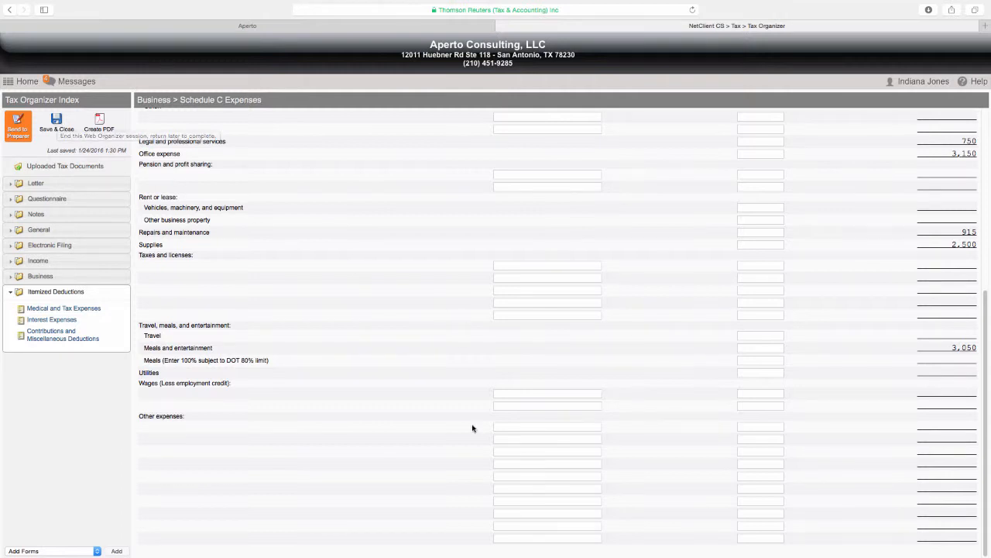
{"action": "scroll", "coordinate": [460, 415], "scroll_direction": "up", "scroll_amount": 5}
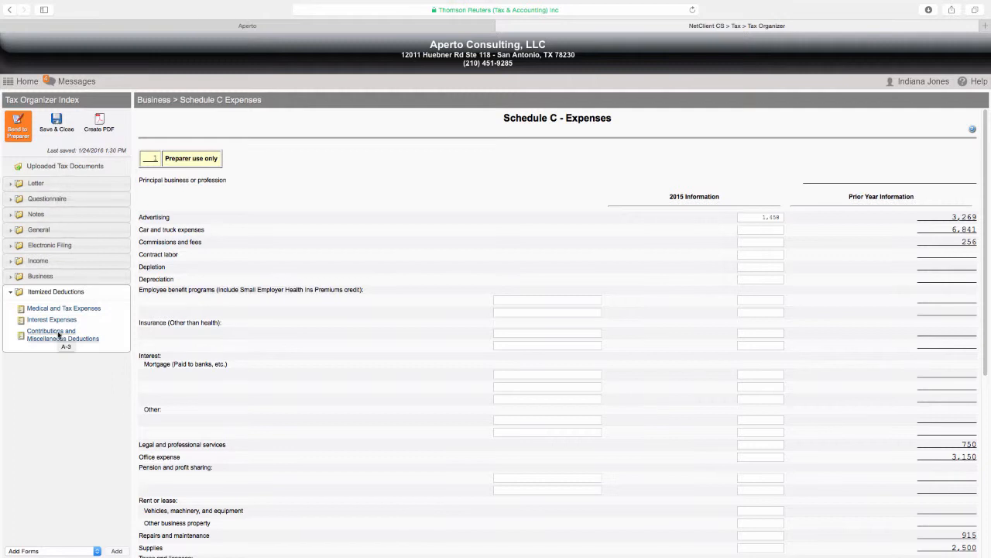
{"action": "scroll", "coordinate": [279, 448], "scroll_direction": "down", "scroll_amount": 5}
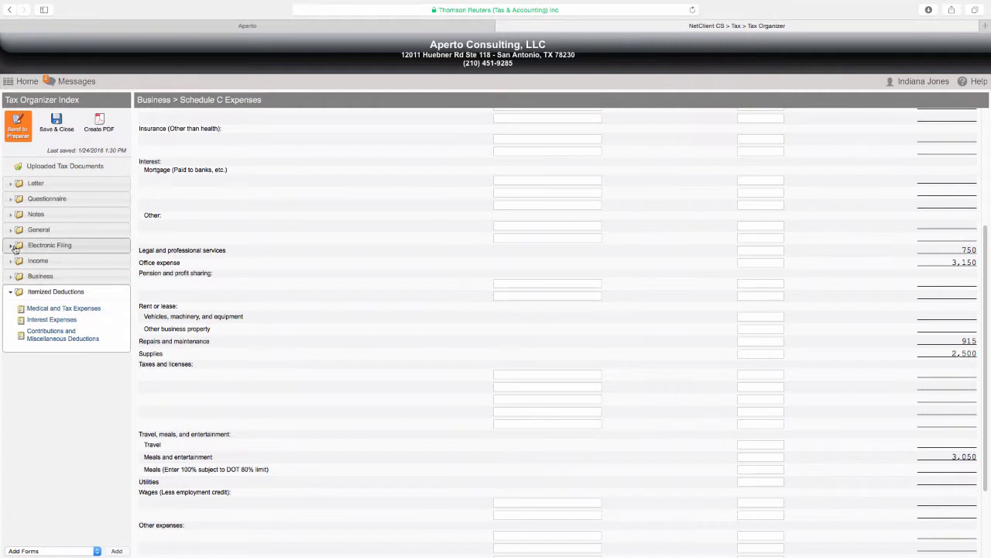
Add a Miscellaneous Income form to the tax organizer.
{"action": "left_click", "coordinate": [99, 551]}
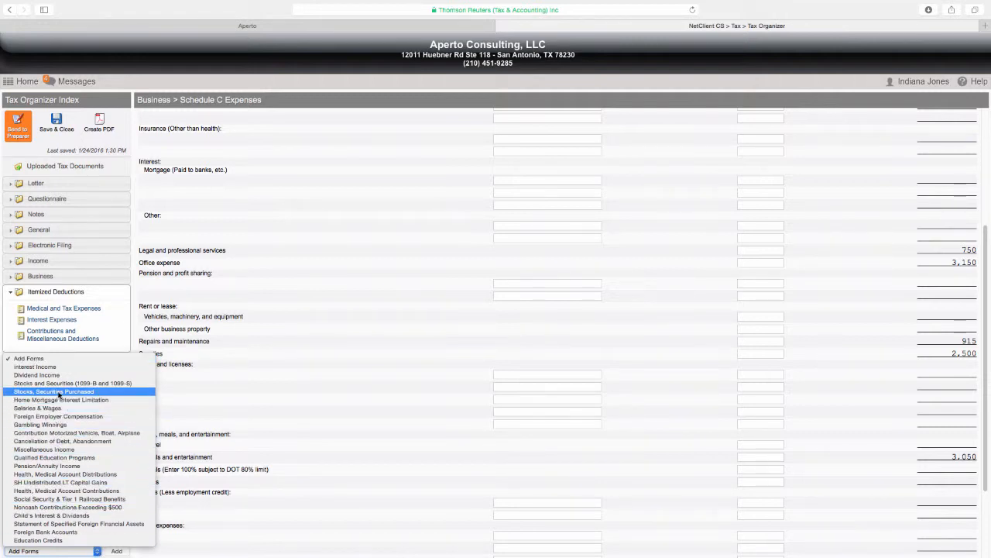
{"action": "left_click", "coordinate": [55, 449]}
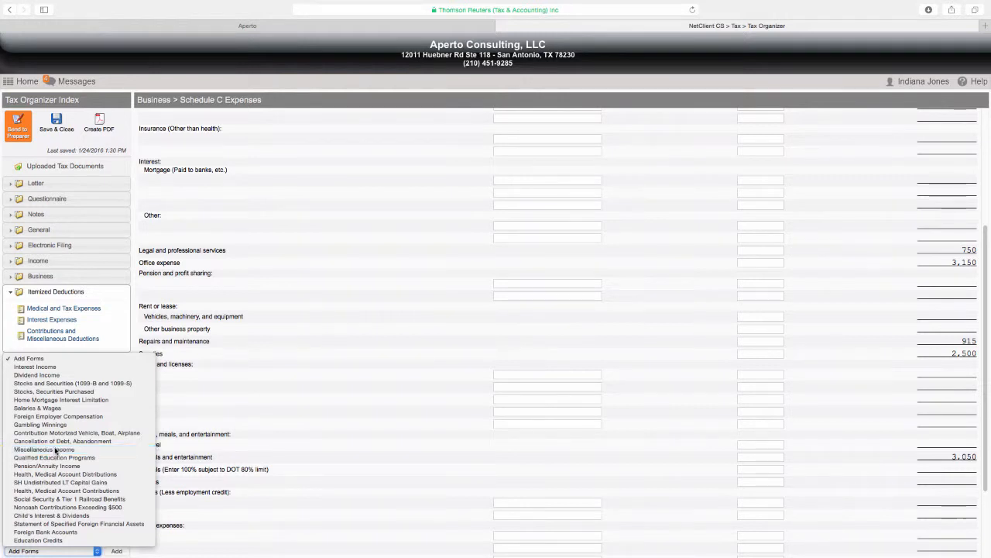
{"action": "left_click", "coordinate": [116, 550]}
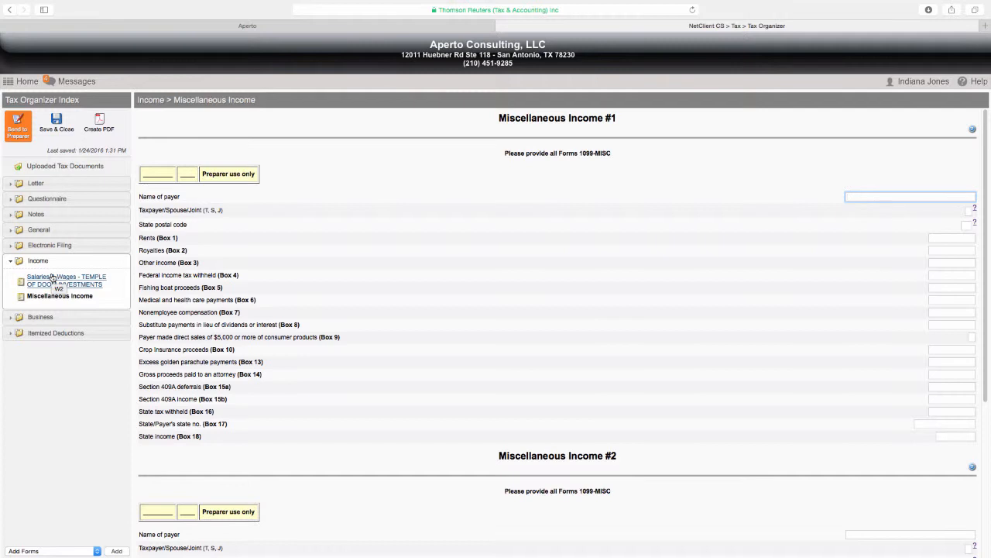
{"action": "mouse_move", "coordinate": [67, 553]}
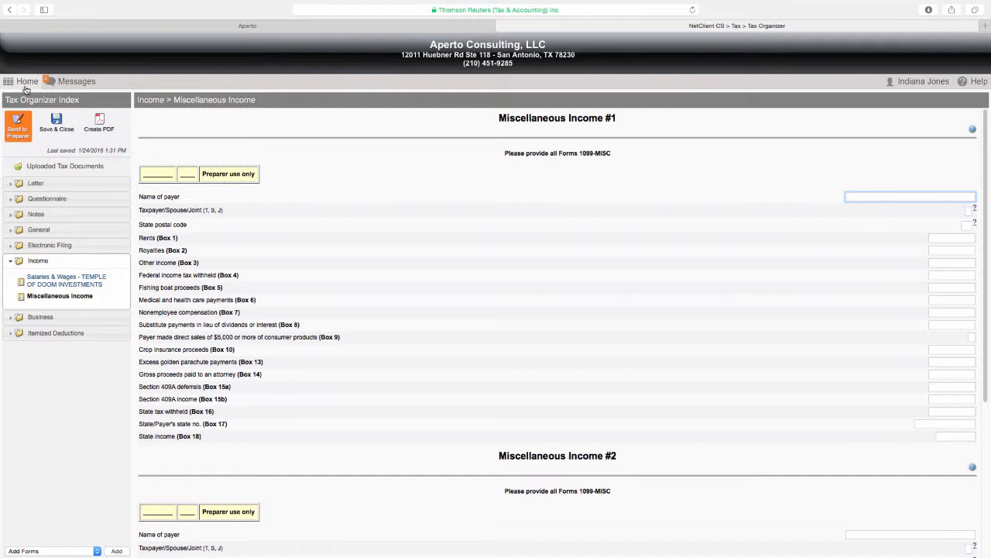
Open the uploaded tax documents area and look over the ways to add files for upload.
{"action": "left_click", "coordinate": [59, 168]}
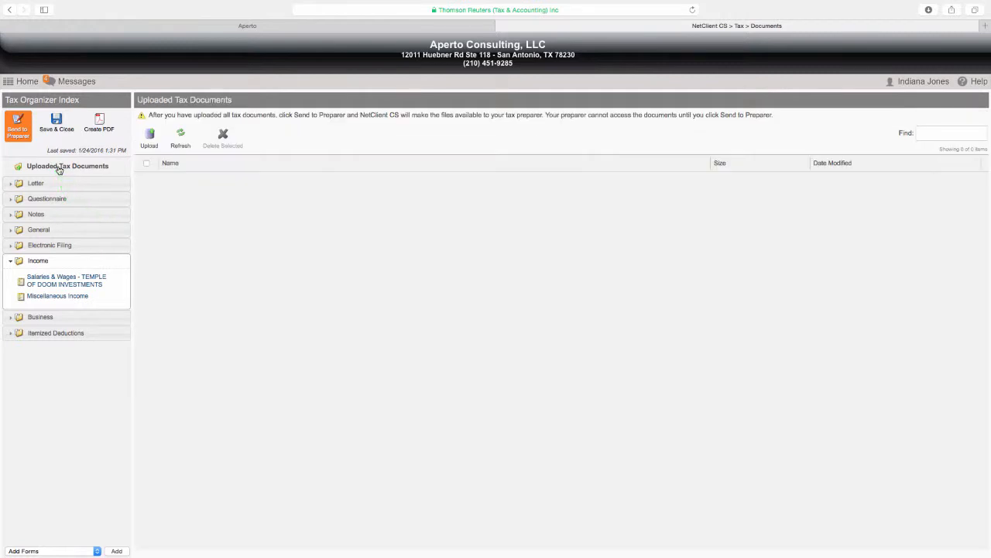
{"action": "left_click", "coordinate": [150, 137]}
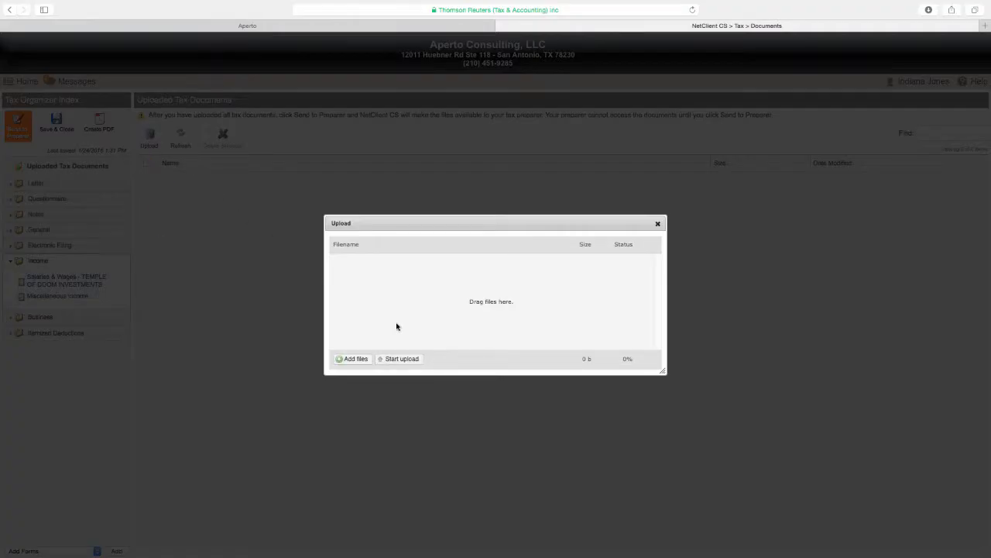
{"action": "left_click", "coordinate": [353, 361]}
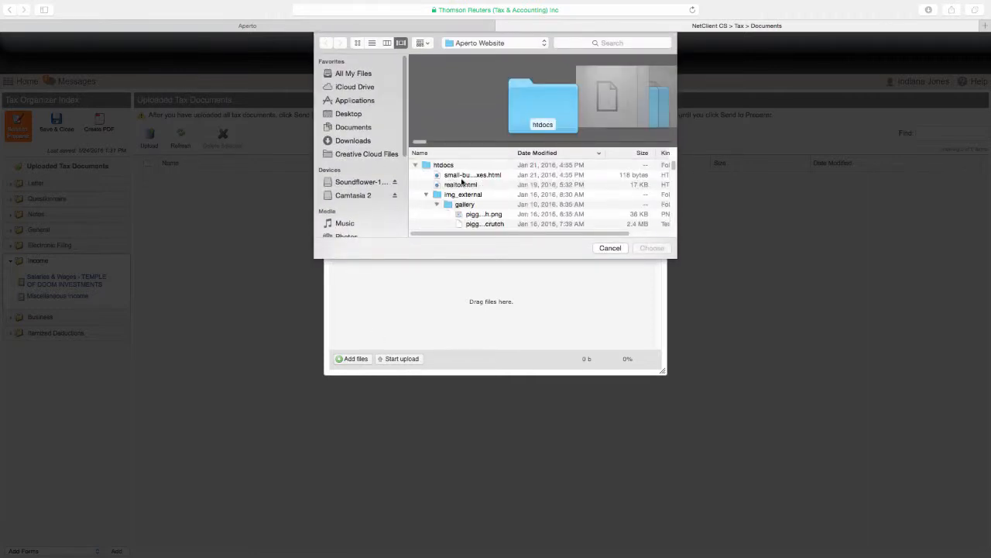
{"action": "left_click", "coordinate": [609, 248]}
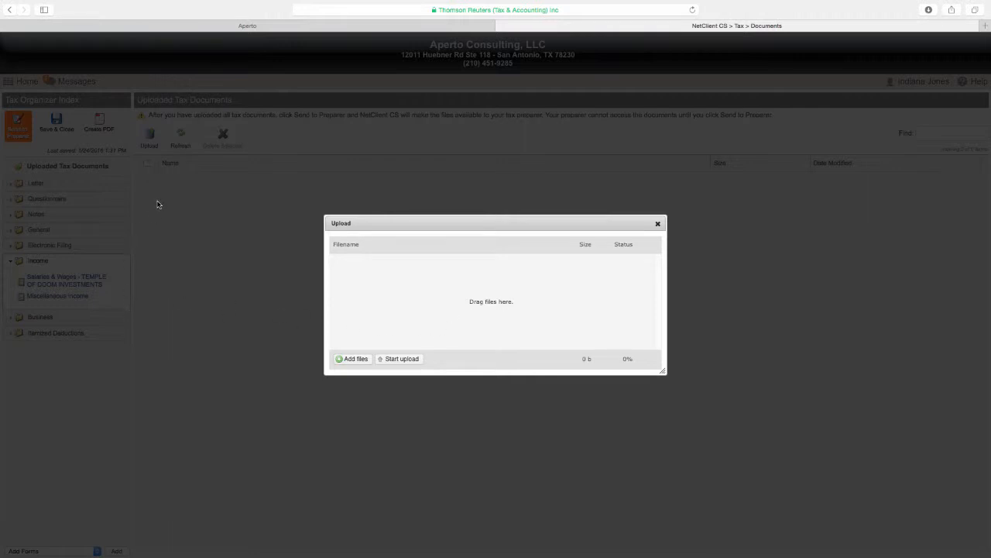
{"action": "left_click_drag", "start_coordinate": [174, 205], "coordinate": [346, 268]}
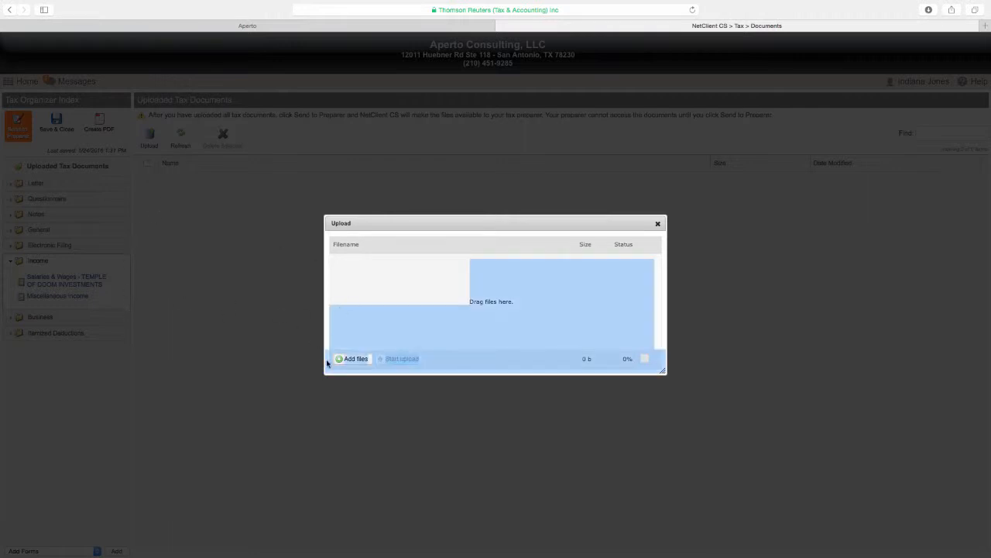
{"action": "left_click", "coordinate": [362, 388]}
Try to add Time Saving Marketing Worksheet.pdf from the Desktop to the tax document upload, and close the upload dialog.
{"action": "left_click", "coordinate": [353, 359]}
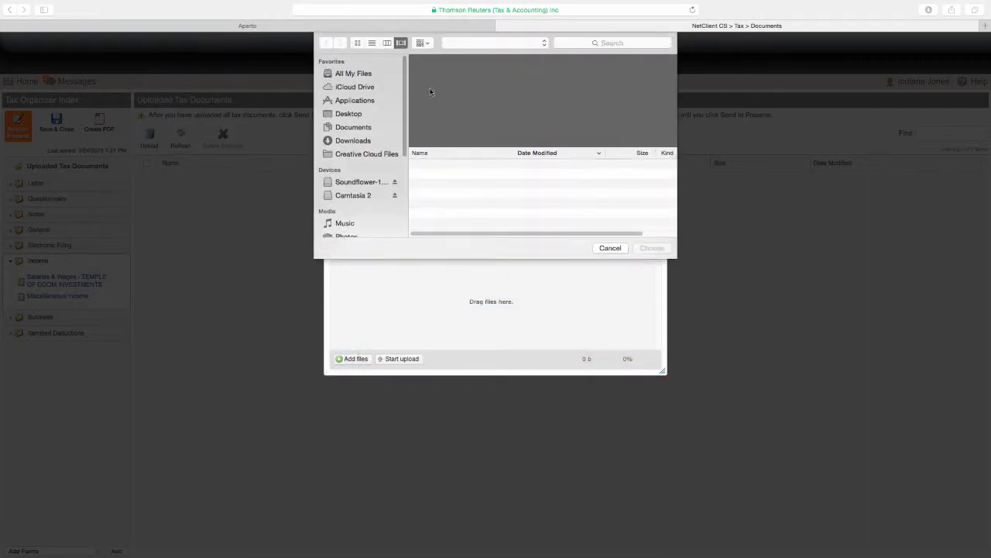
{"action": "left_click", "coordinate": [351, 114]}
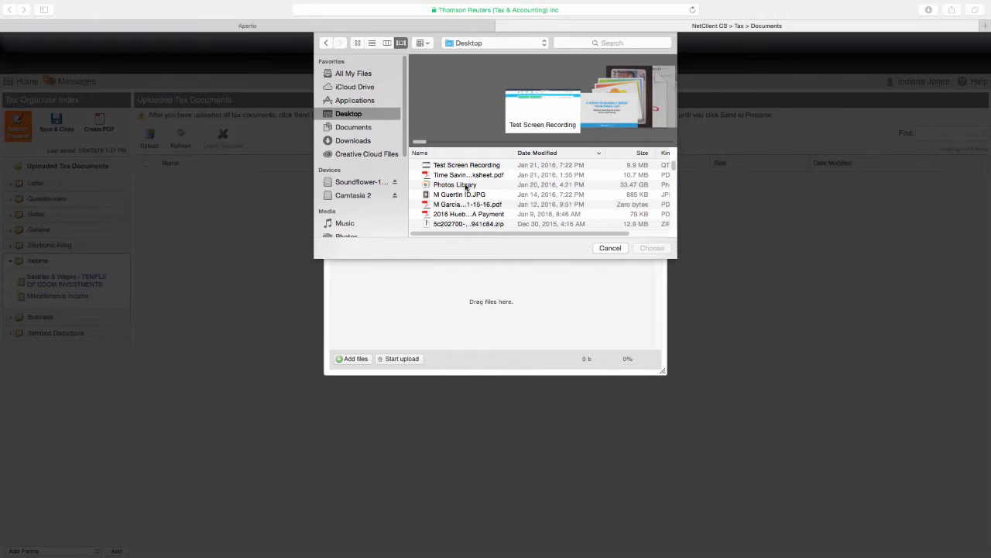
{"action": "double_click", "coordinate": [468, 174]}
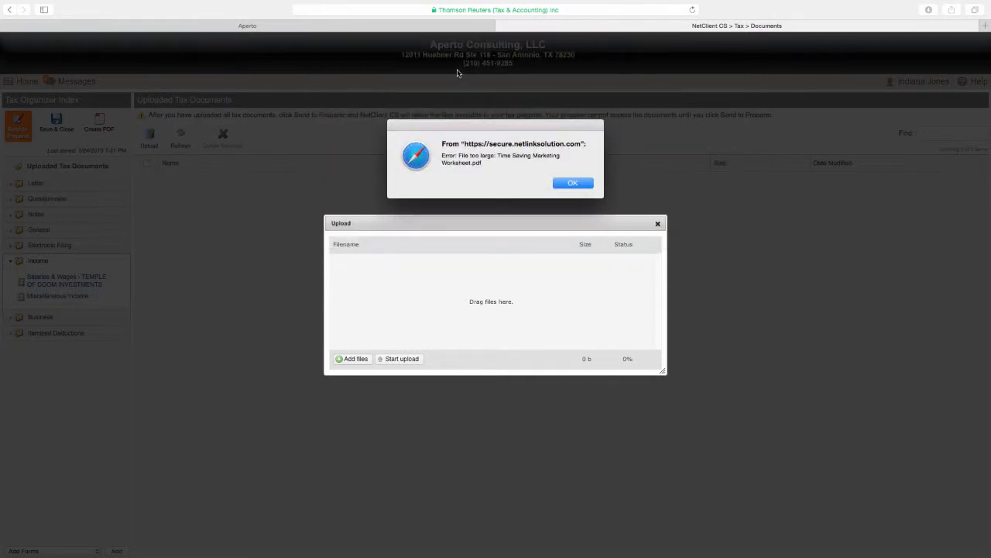
{"action": "left_click", "coordinate": [574, 184]}
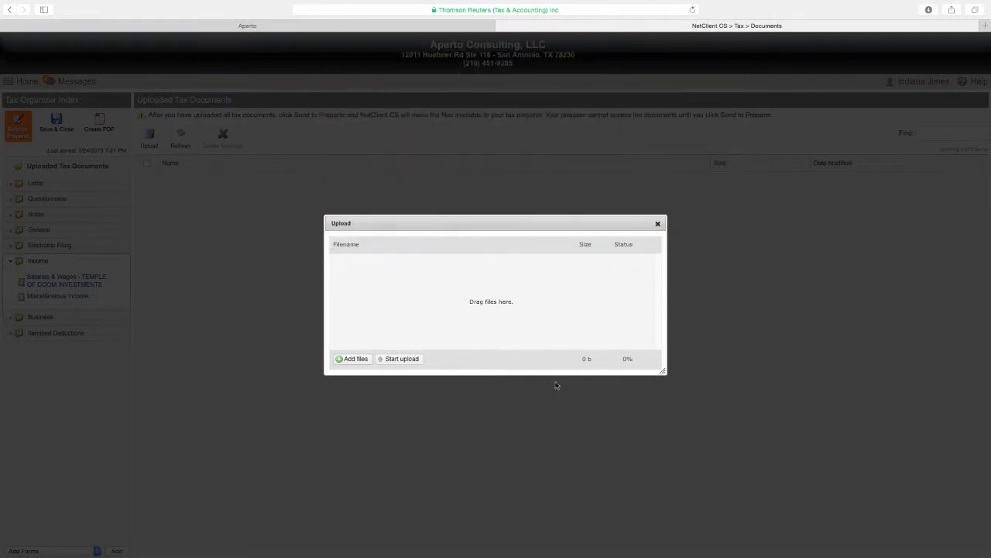
{"action": "left_click", "coordinate": [658, 224]}
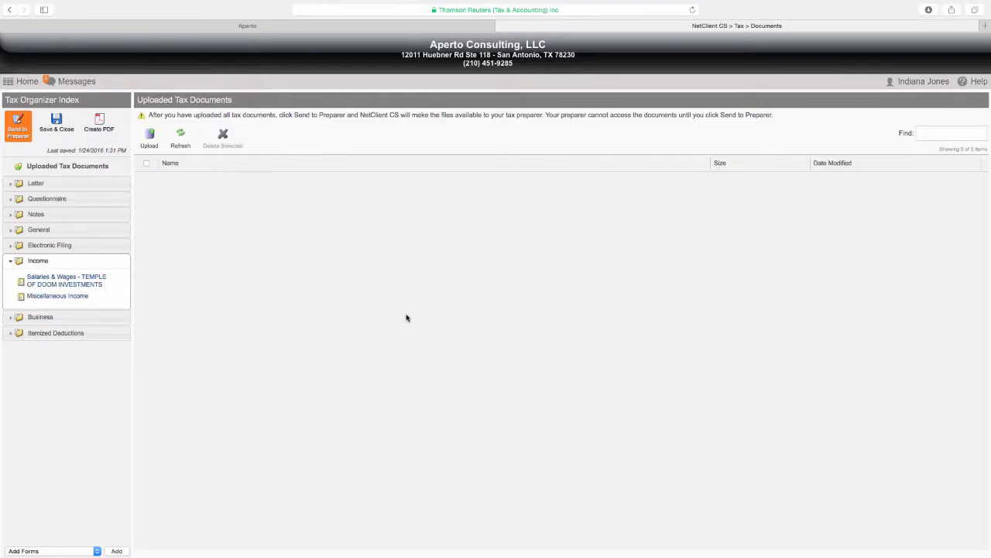
Save and close the tax organizer without sending it, and reopen it from the home page to send it to the preparer.
{"action": "left_click", "coordinate": [58, 123]}
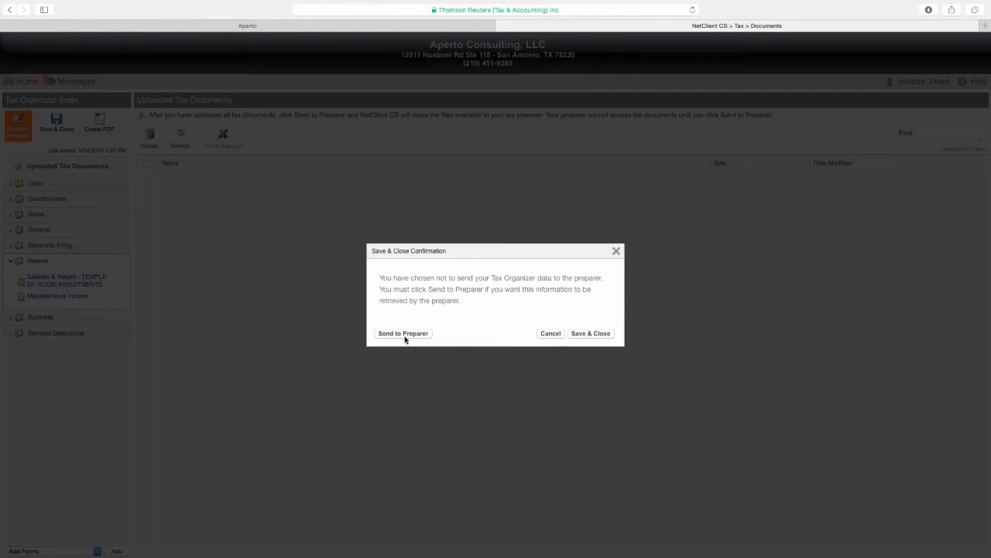
{"action": "left_click", "coordinate": [591, 334]}
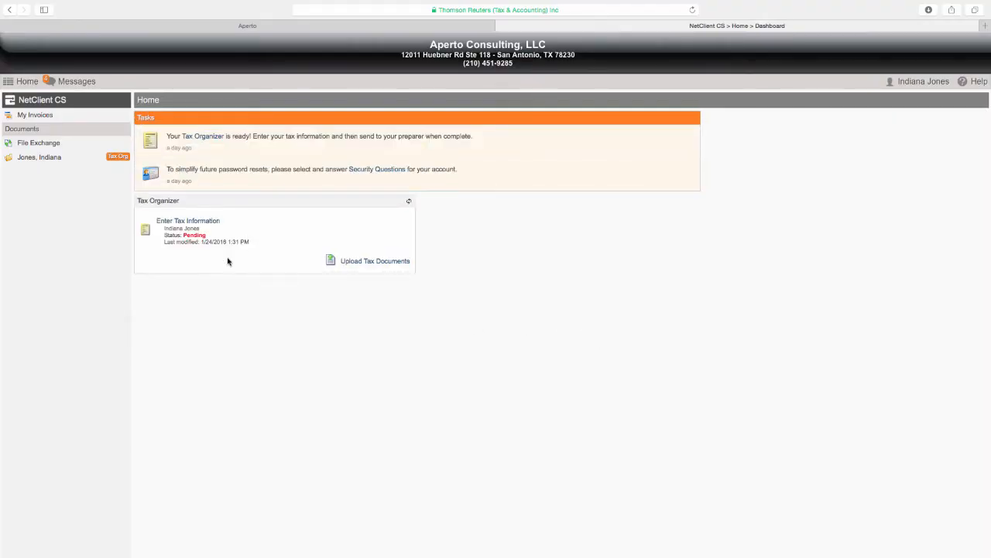
{"action": "left_click", "coordinate": [199, 224]}
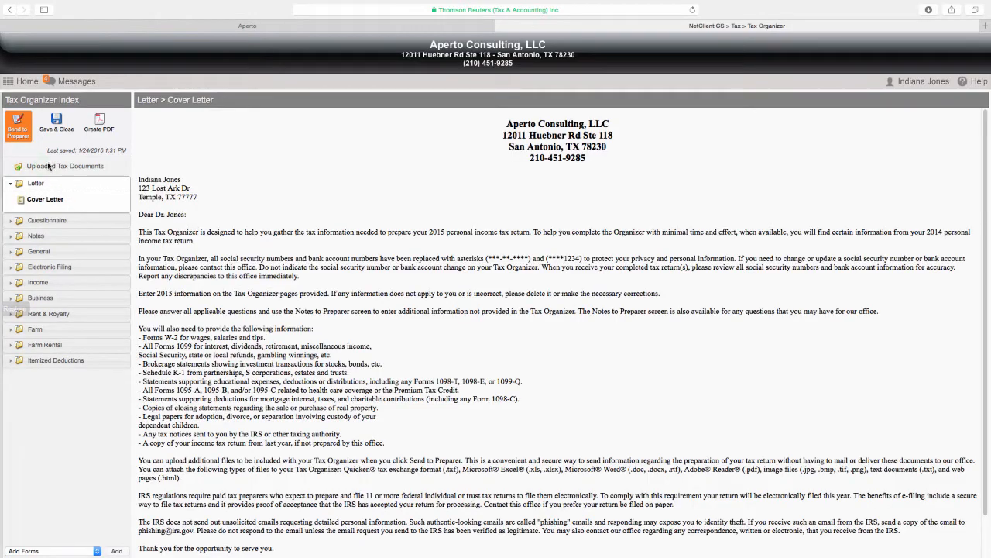
{"action": "left_click", "coordinate": [17, 128]}
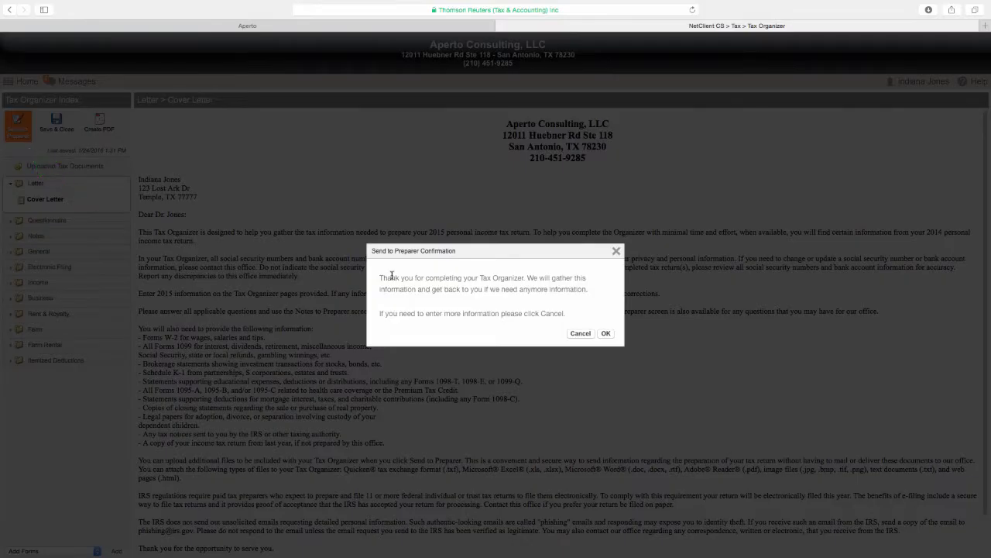
{"action": "left_click", "coordinate": [607, 334]}
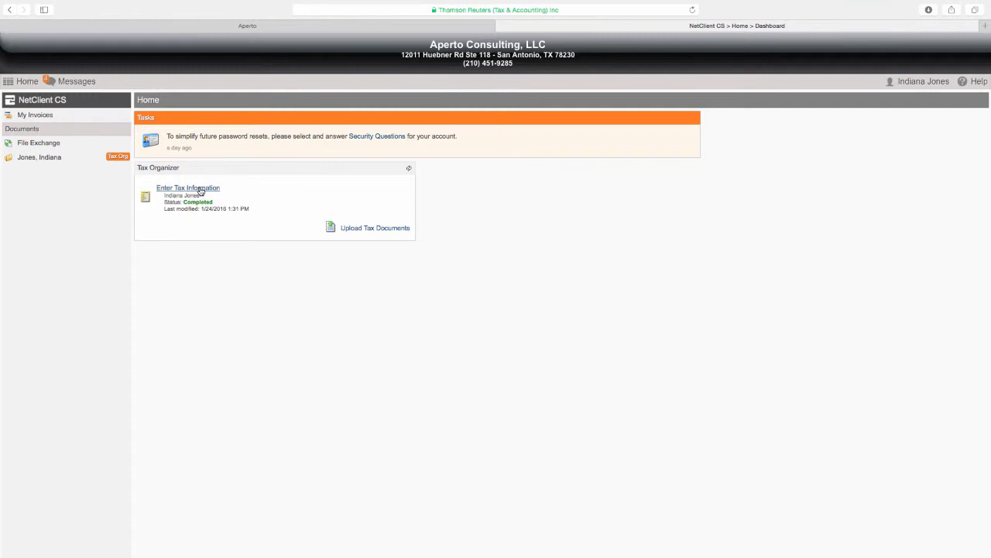
Reopen the submitted tax organizer and review the Schedule C Income form through its business income and cost of goods sold sections.
{"action": "left_click", "coordinate": [200, 191]}
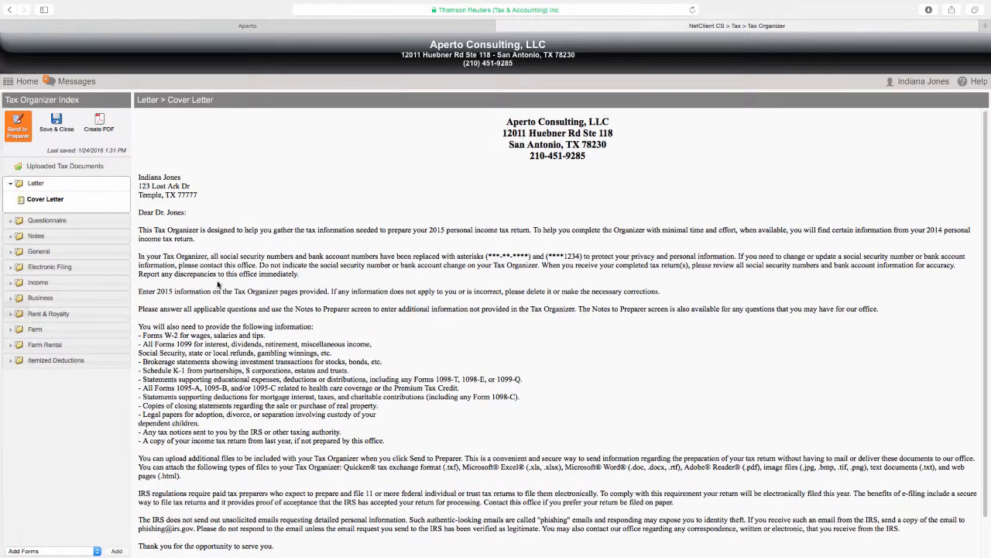
{"action": "scroll", "coordinate": [219, 285], "scroll_direction": "down", "scroll_amount": 1}
{"action": "left_click", "coordinate": [31, 298]}
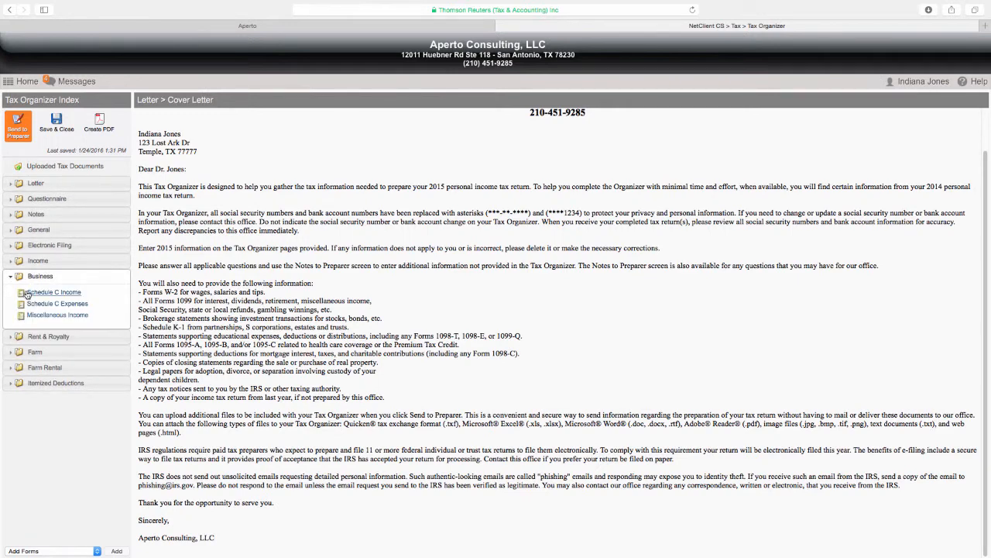
{"action": "left_click", "coordinate": [37, 293]}
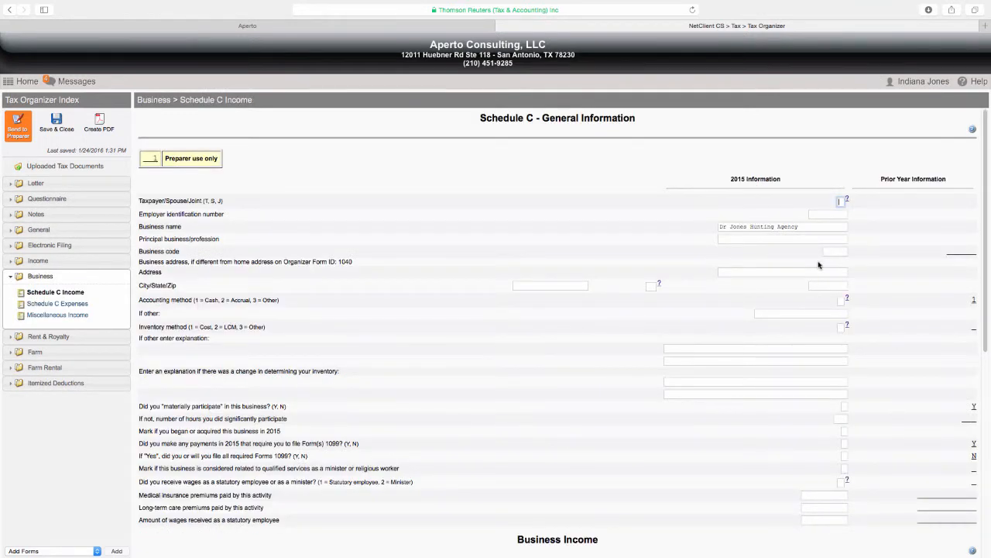
{"action": "scroll", "coordinate": [784, 364], "scroll_direction": "down", "scroll_amount": 5}
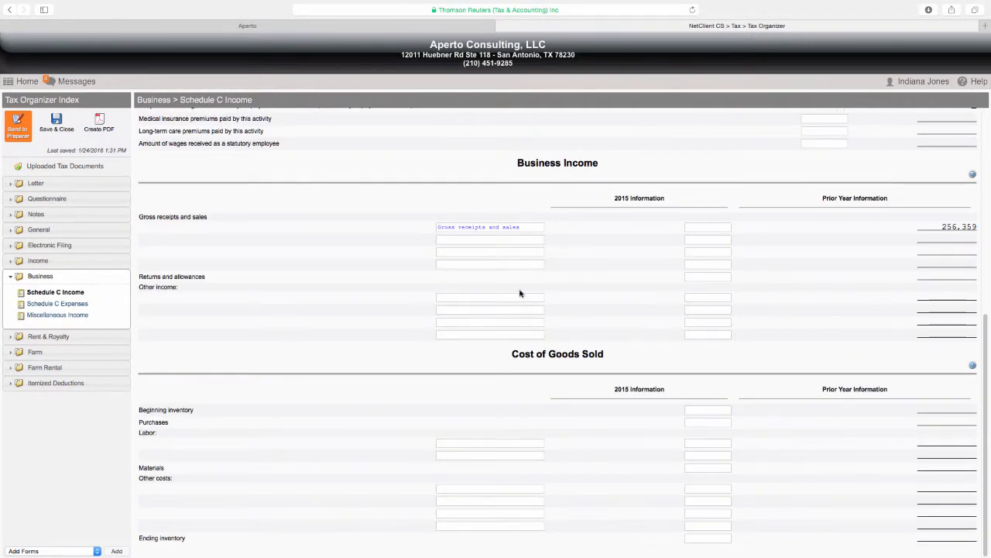
{"action": "left_click", "coordinate": [491, 298]}
Save and close the organizer from the Schedule C Income form, and reopen it to resend it to the preparer.
{"action": "left_click", "coordinate": [56, 126]}
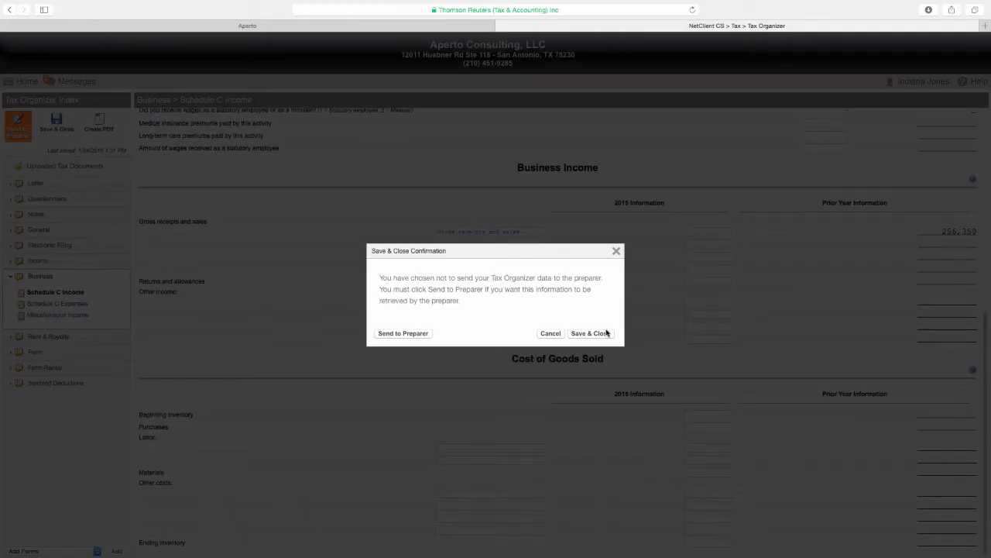
{"action": "left_click", "coordinate": [604, 333]}
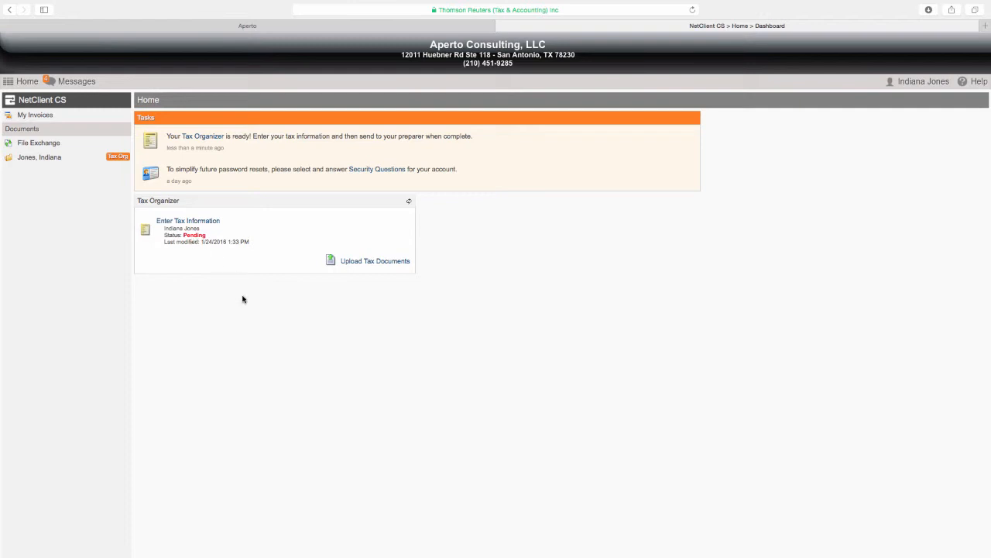
{"action": "left_click", "coordinate": [195, 221]}
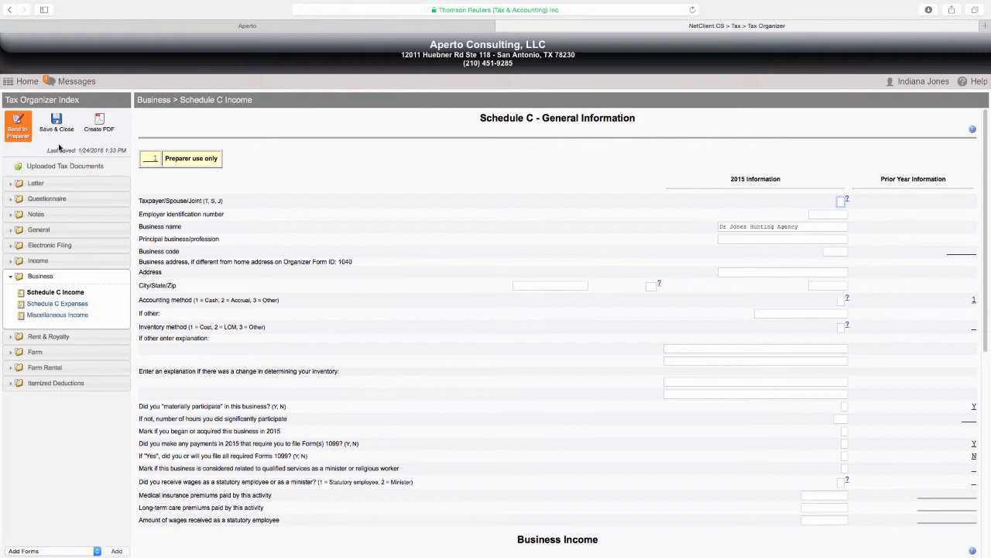
{"action": "left_click", "coordinate": [17, 124]}
{"action": "left_click", "coordinate": [611, 336]}
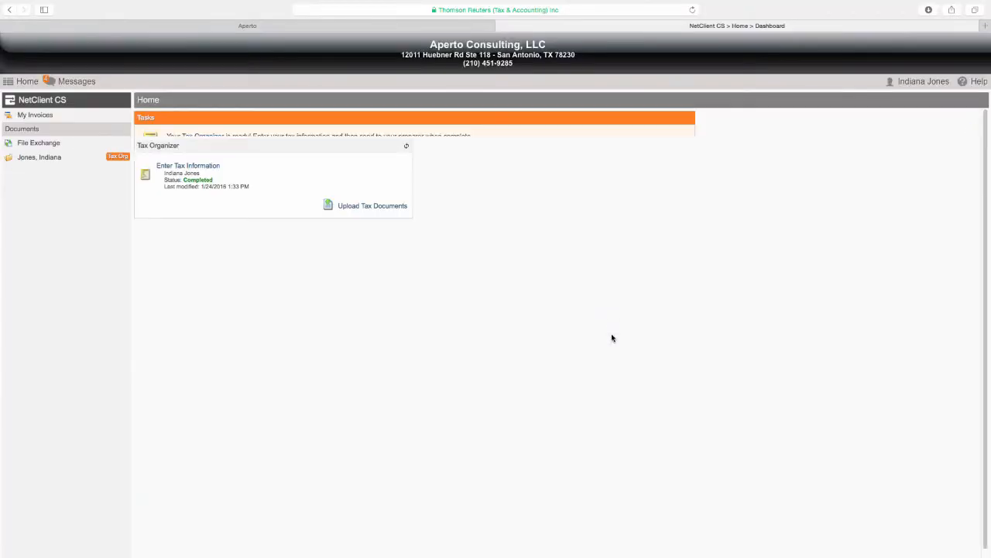